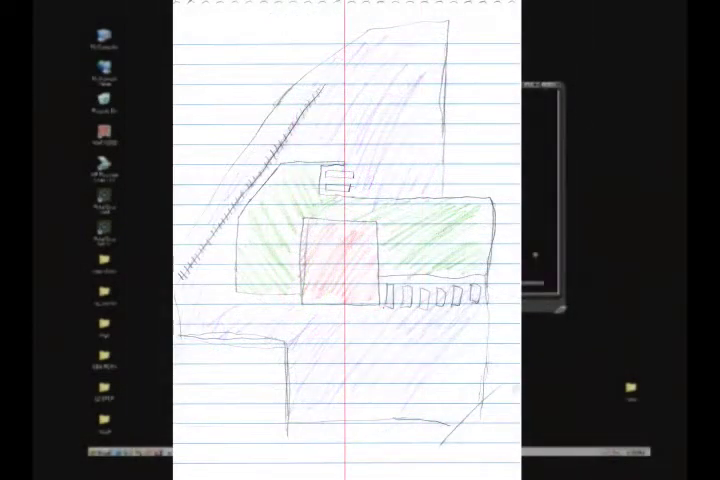
- Open the Windows Start menu over the depot map sketches
key(super)
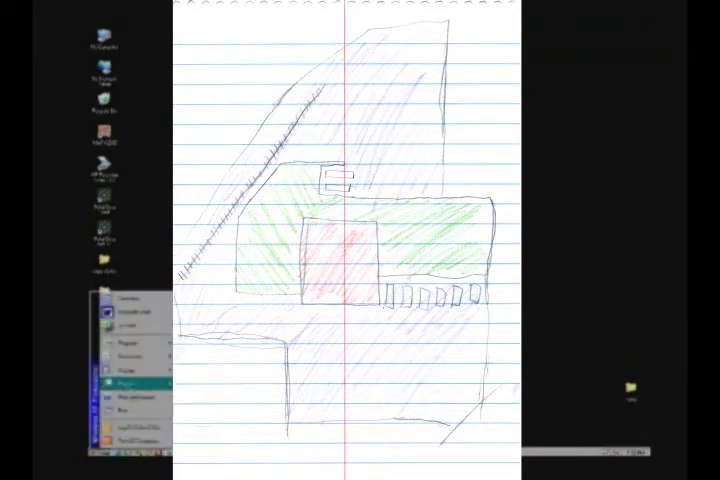
- Launch Unreal Tournament 2004 from the Unreal Tournament programs folder and play a Deathmatch on DM-1on1-Albatross
key(Up)
key(Up)
key(Up)
key(Right)
key(Down)
key(Down)
key(Down)
key(Right)
key(Down)
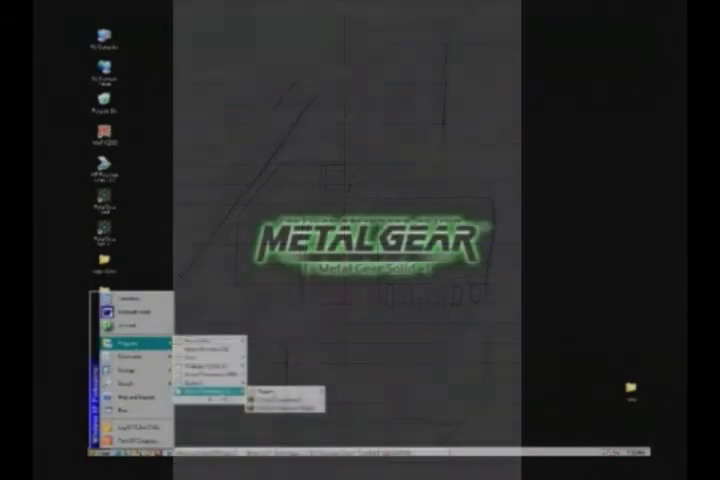
click(268, 408)
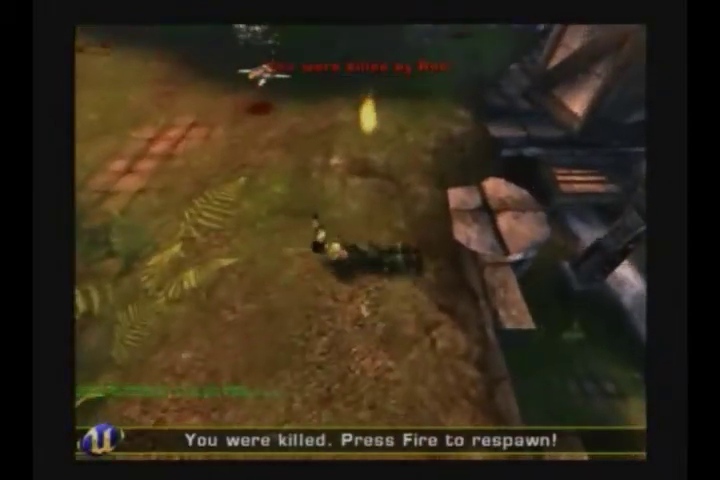
- Exit Unreal Tournament 2004, open the cover image, and start Unreal Tournament 3 Capture The Flag
key(Escape)
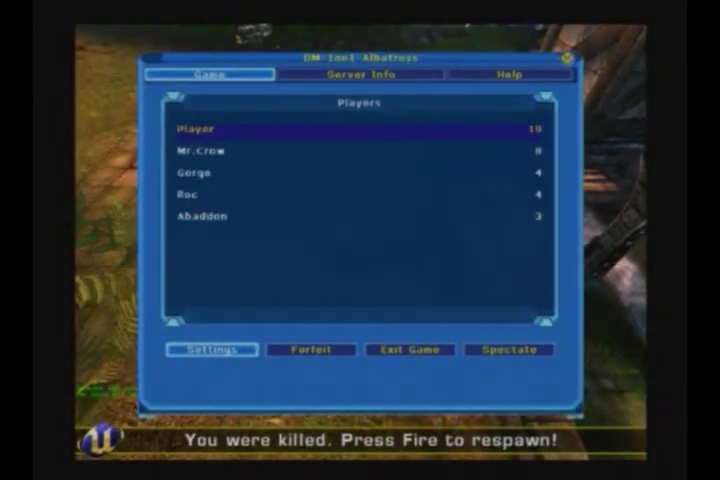
click(373, 353)
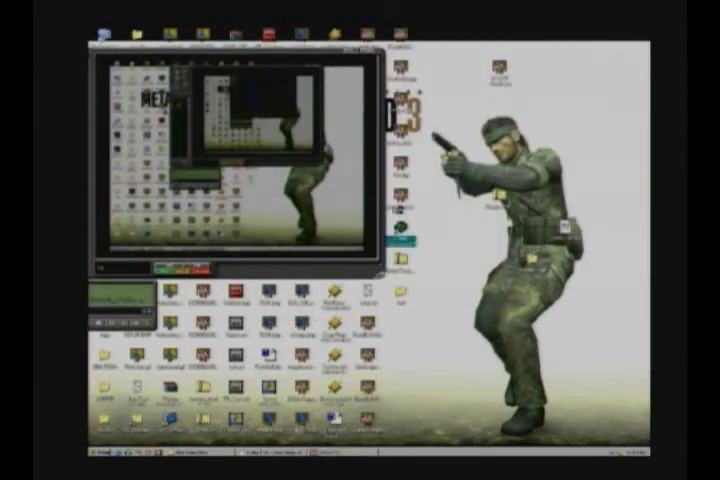
double_click(400, 196)
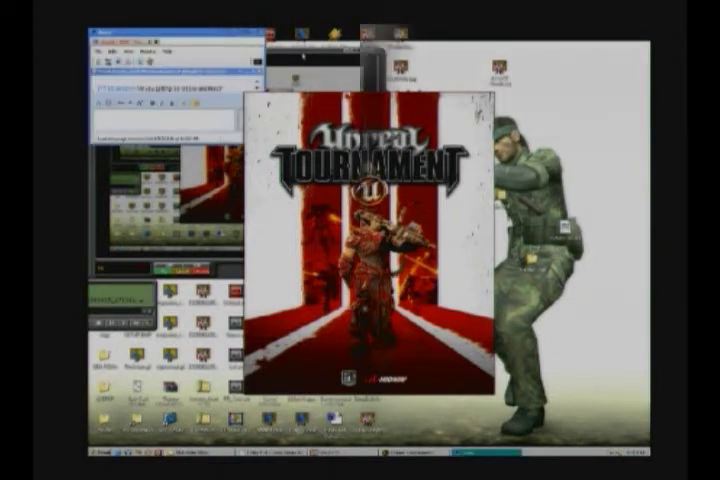
double_click(497, 193)
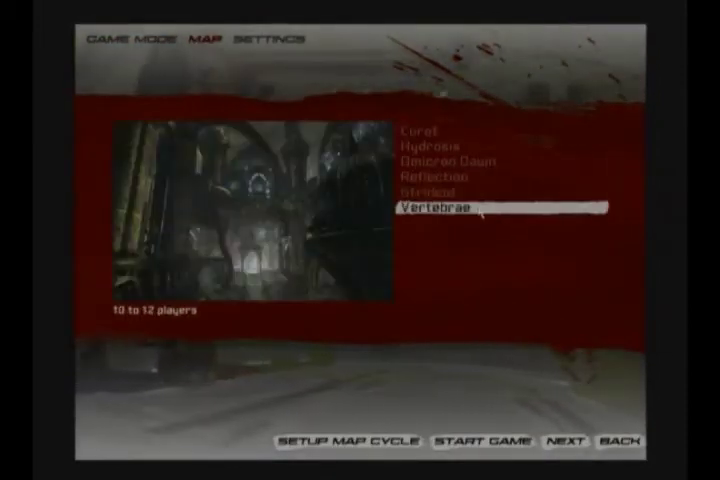
- Preview the Omicron Dawn and Coret maps, then switch to Vehicle CTF maps
key(Down)
click(479, 133)
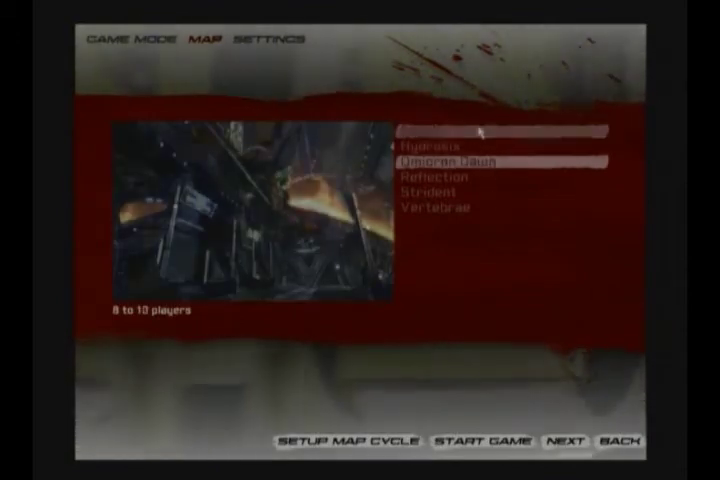
key(Escape)
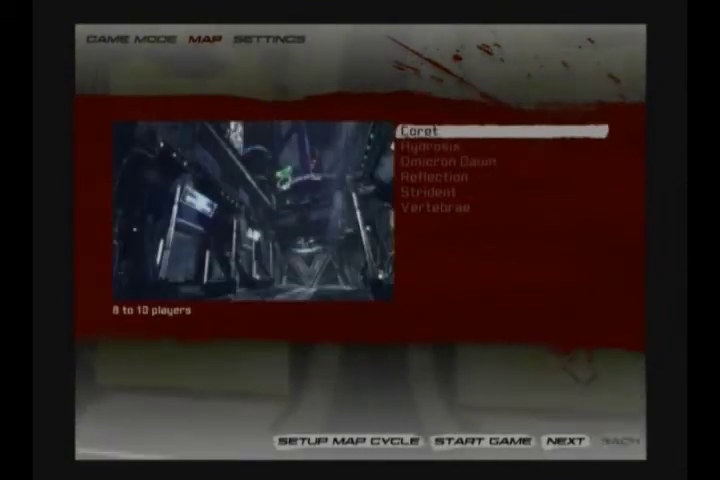
click(444, 201)
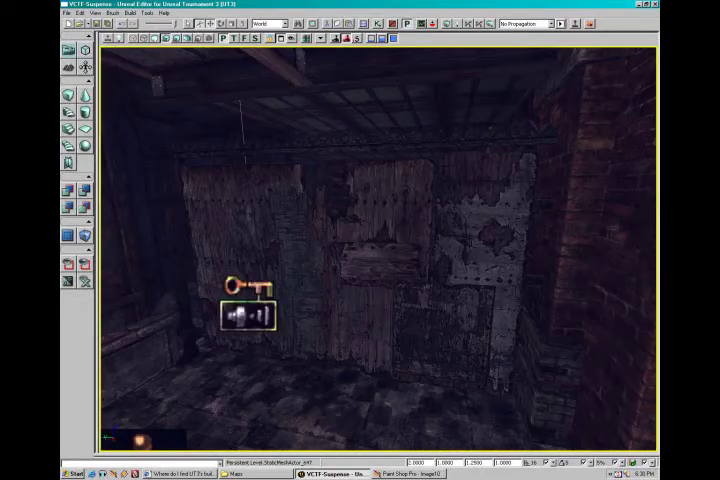
- Deselect the wooden gate static mesh in VCTF-Suspense
key(Escape)
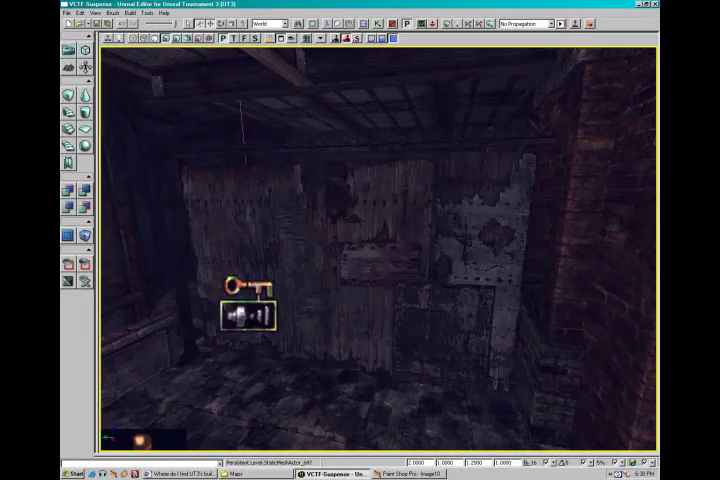